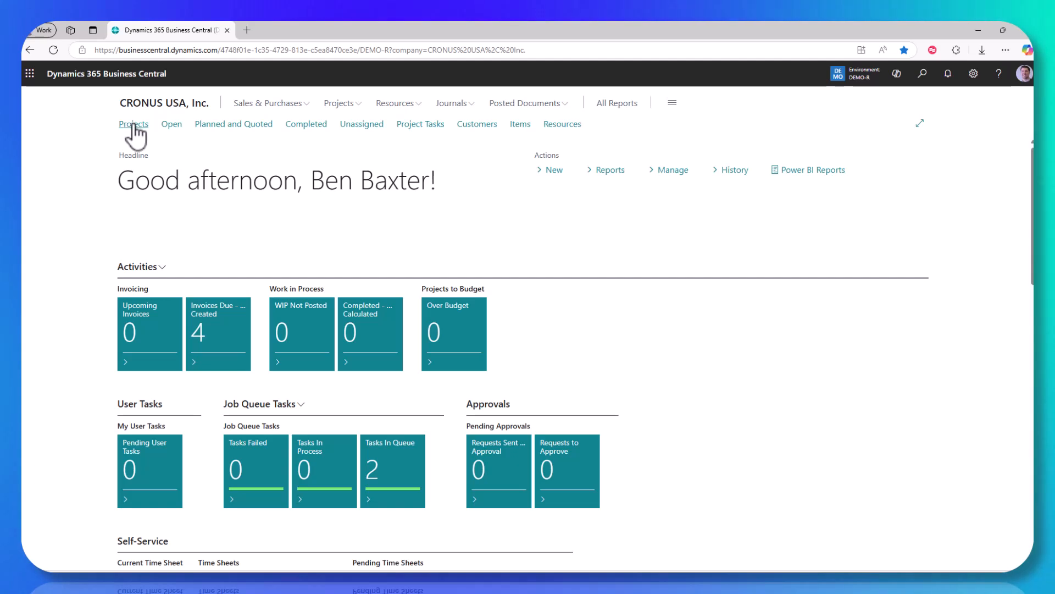
Step: Open the Job Structure project from the projects list, review its tasks and budget, and return to the list
{"action": "left_click", "coordinate": [134, 125]}
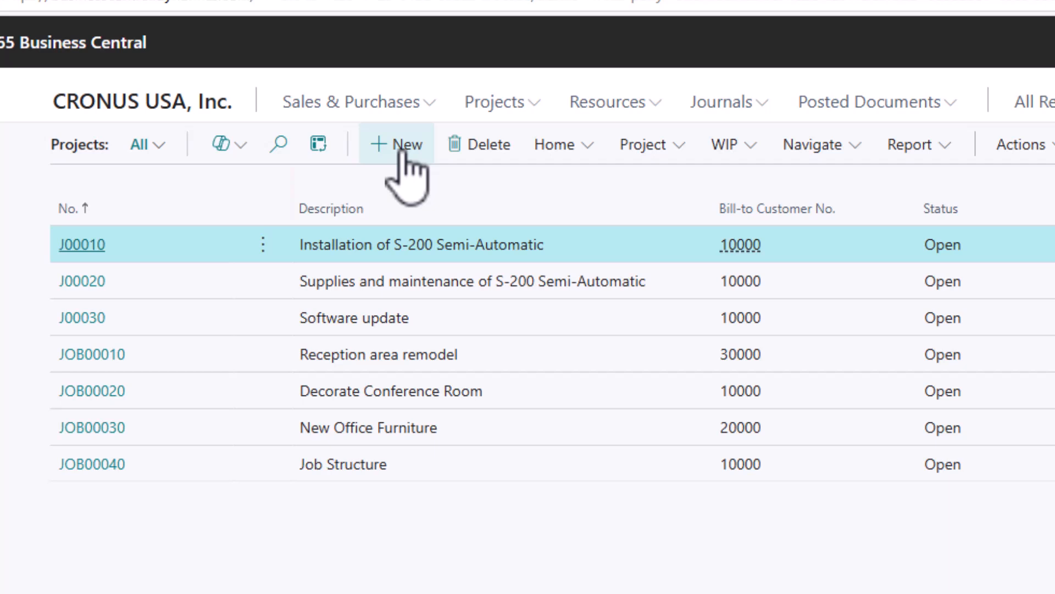
{"action": "left_click", "coordinate": [365, 465]}
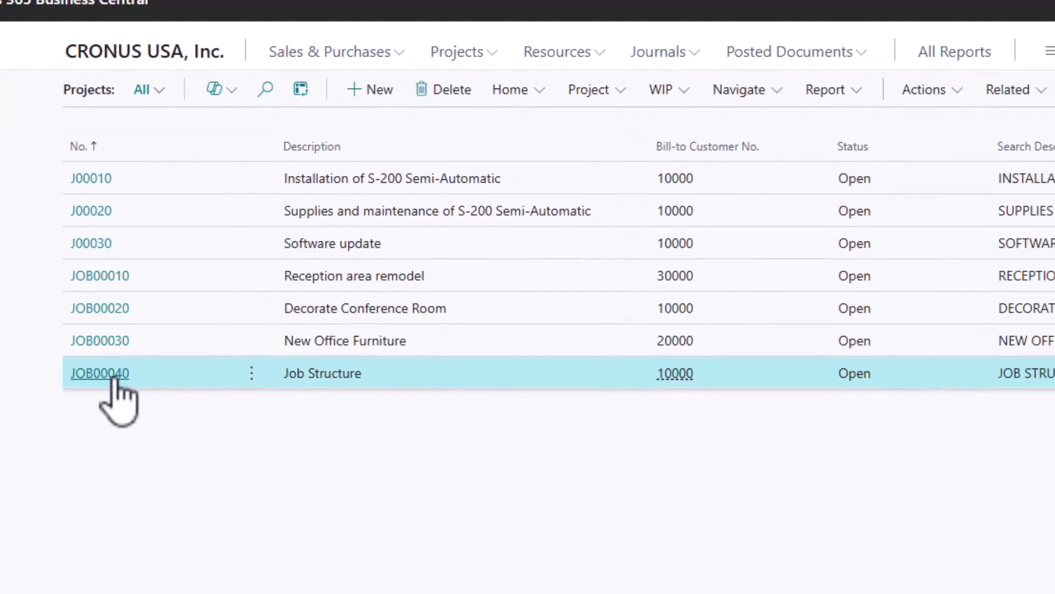
{"action": "left_click", "coordinate": [102, 466]}
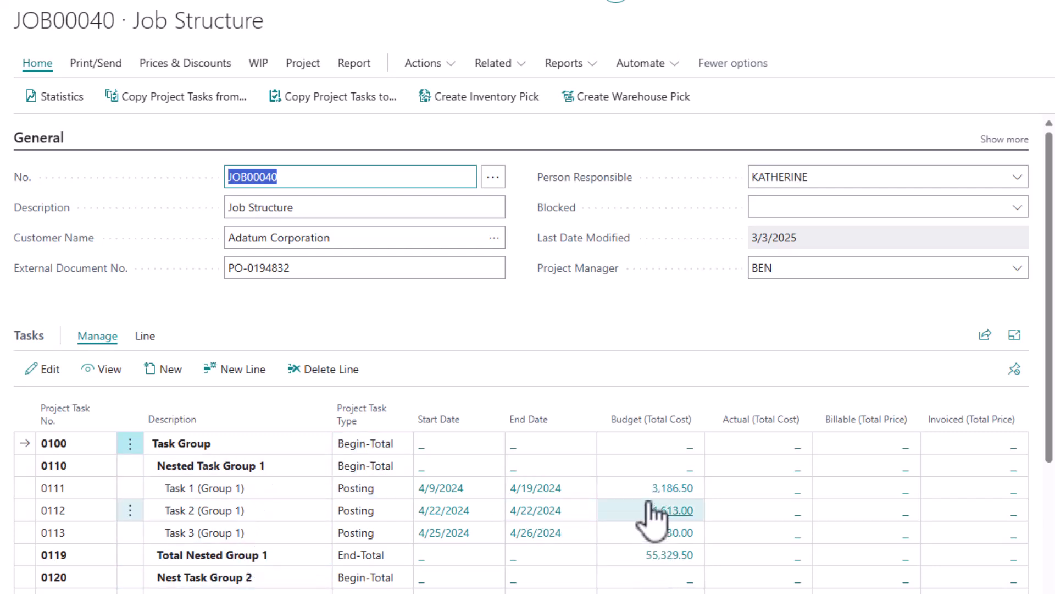
{"action": "left_click", "coordinate": [0, 5]}
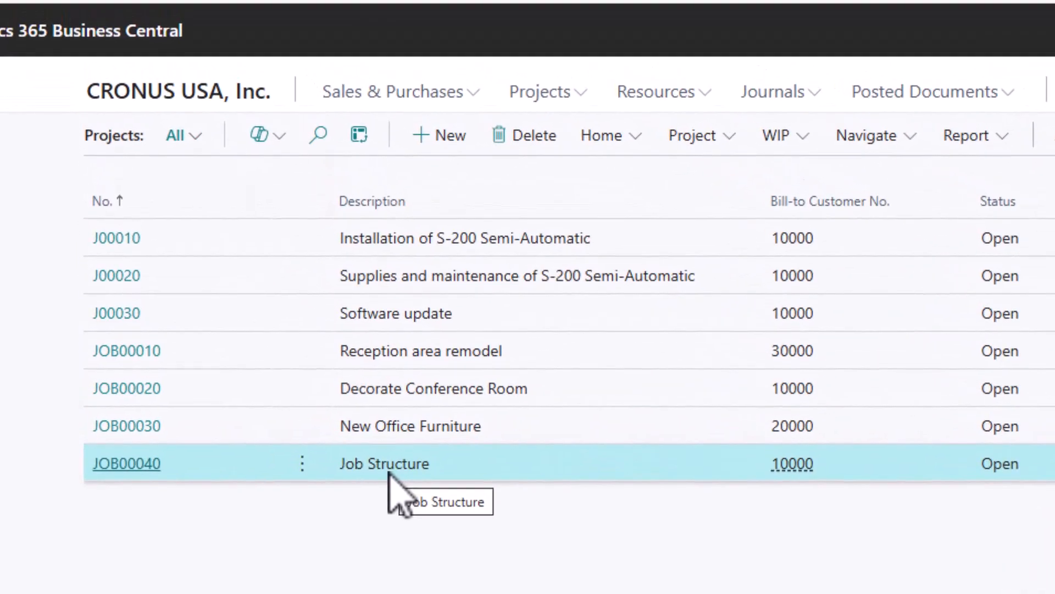
Step: Start the Copy Project operation for the Job Structure project and check its task list, leaving the task range blank
{"action": "left_click", "coordinate": [631, 142]}
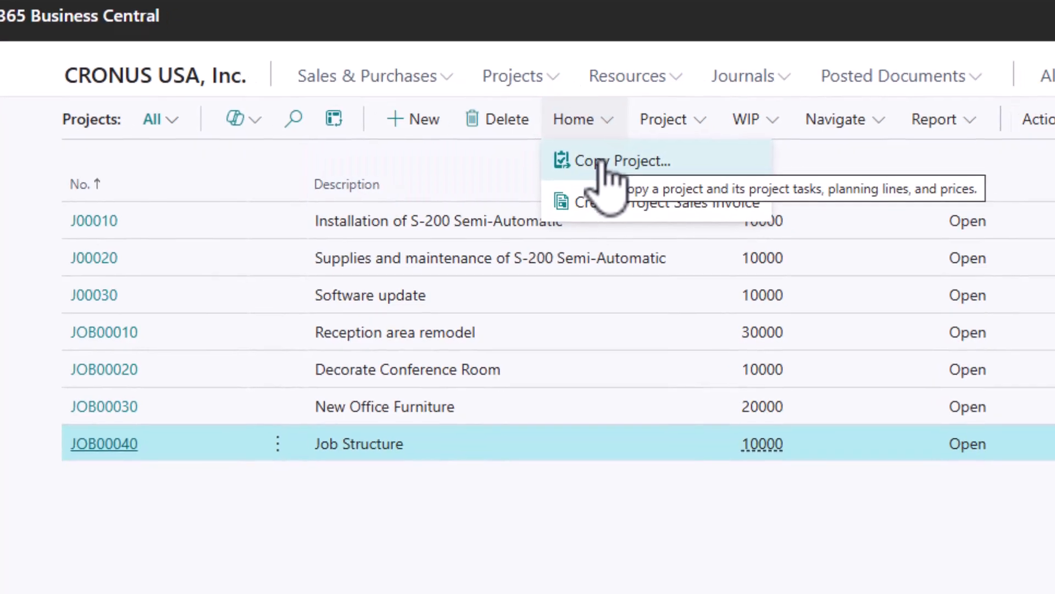
{"action": "left_click", "coordinate": [628, 180]}
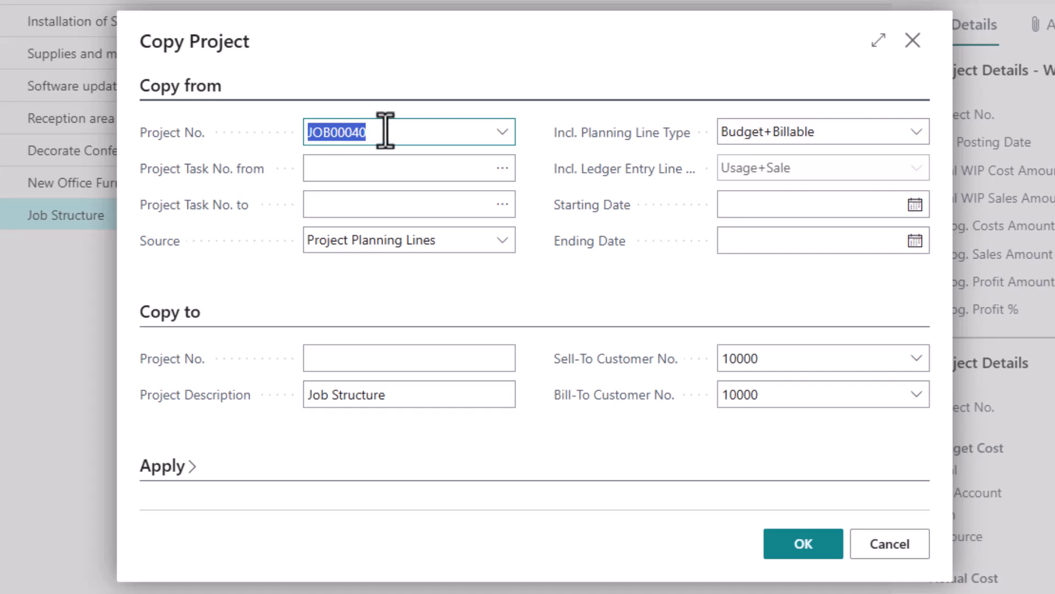
{"action": "left_click", "coordinate": [504, 169]}
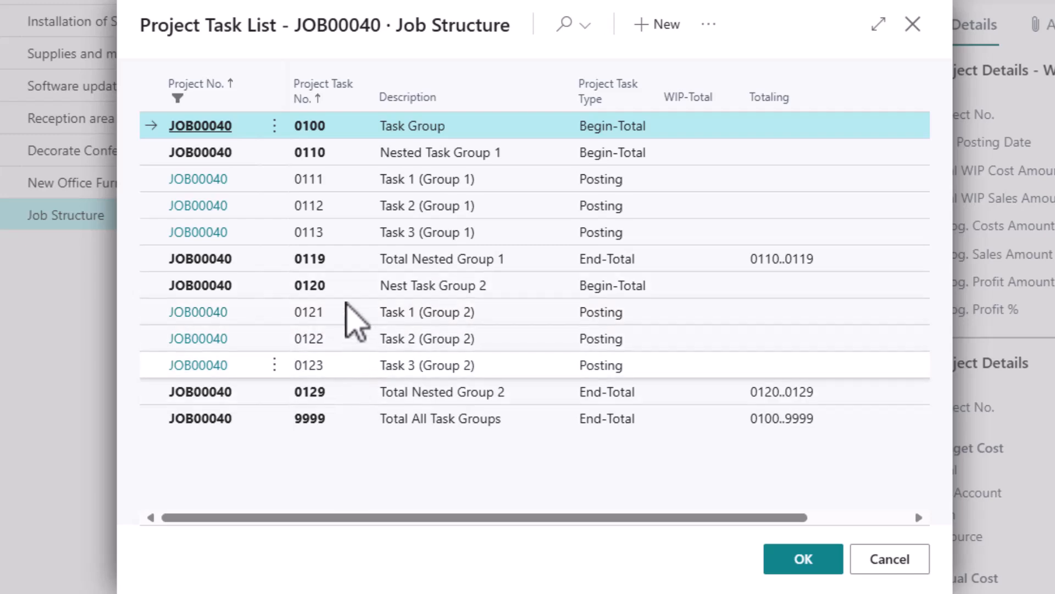
{"action": "left_click", "coordinate": [903, 572]}
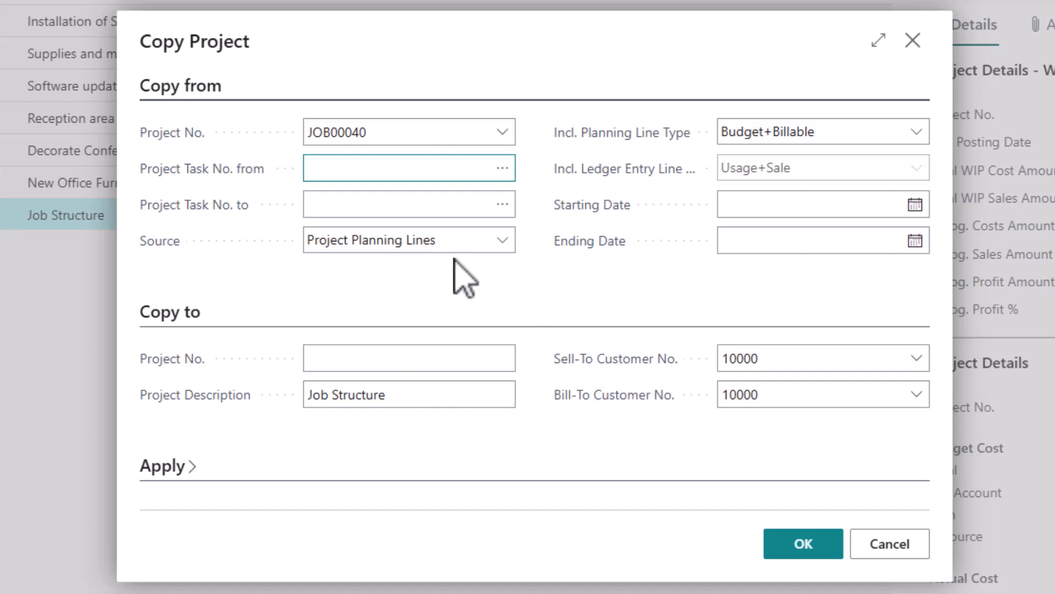
Step: Keep Project Planning Lines as the copy source and set the included planning line type to Budget
{"action": "left_click", "coordinate": [379, 242]}
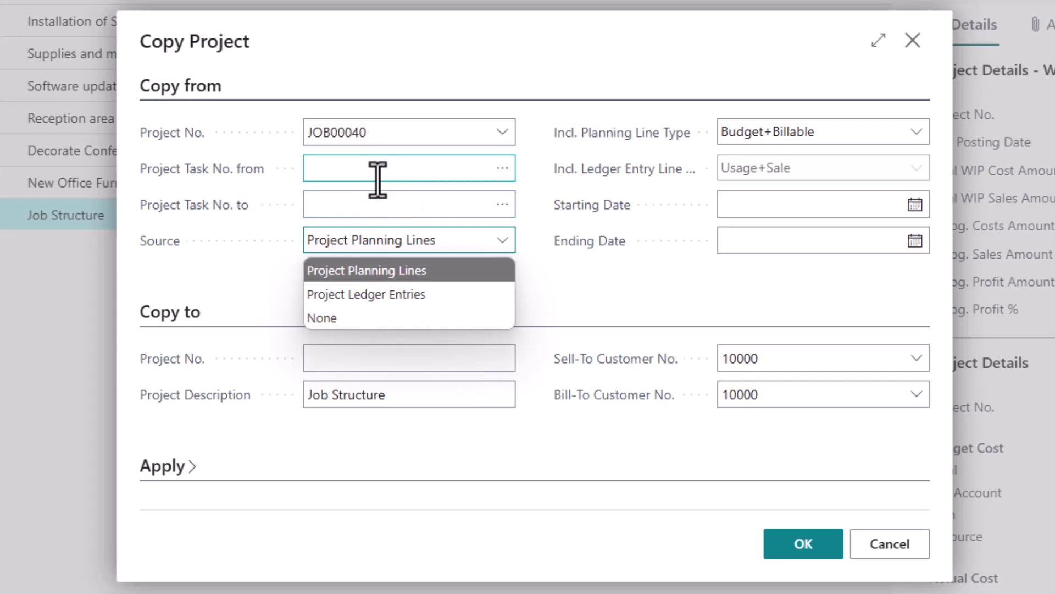
{"action": "left_click", "coordinate": [359, 270]}
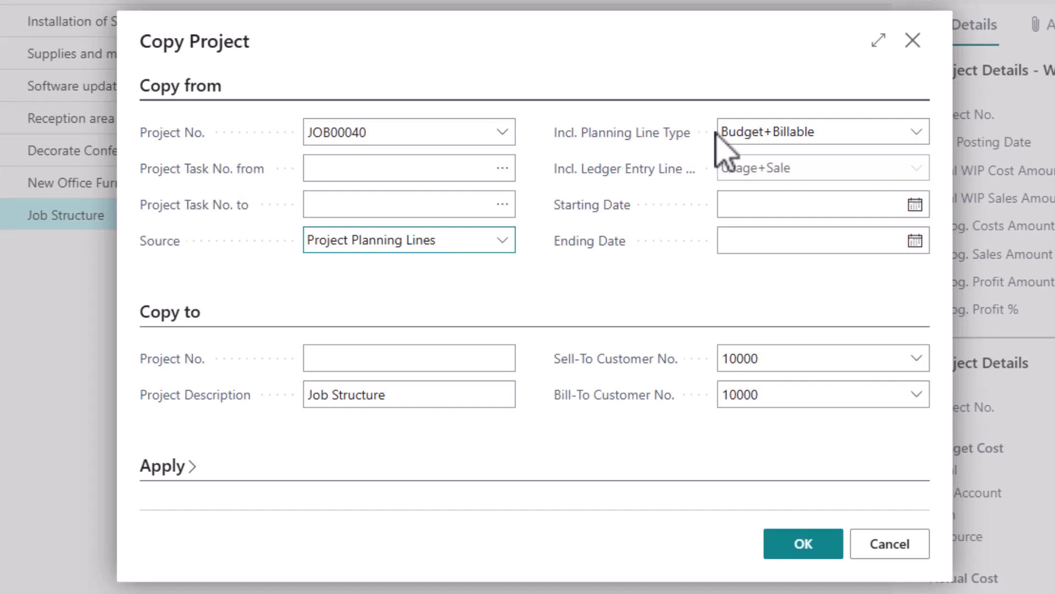
{"action": "left_click", "coordinate": [775, 133]}
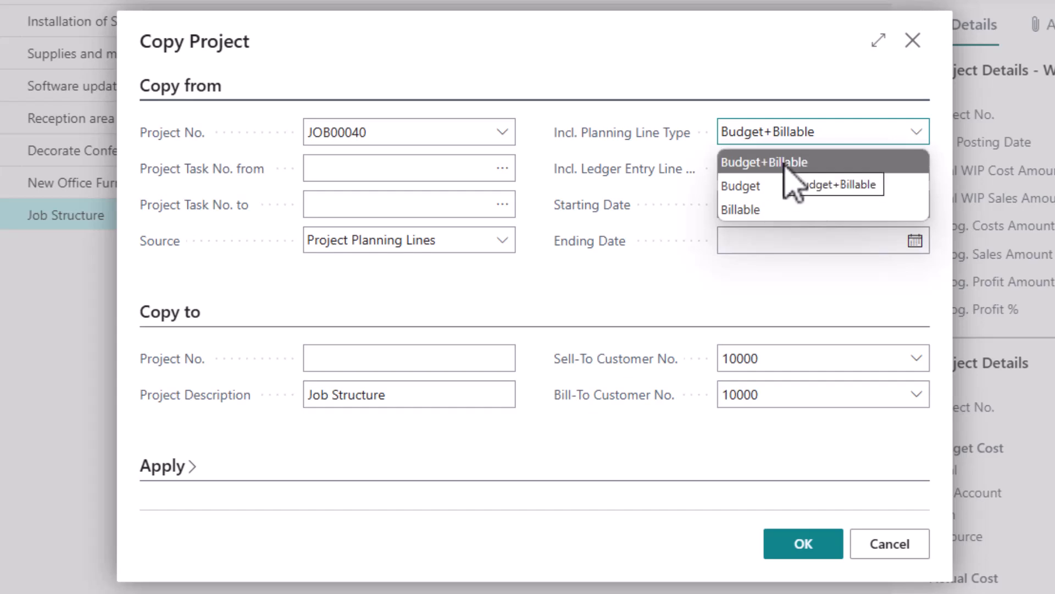
{"action": "left_click", "coordinate": [757, 211]}
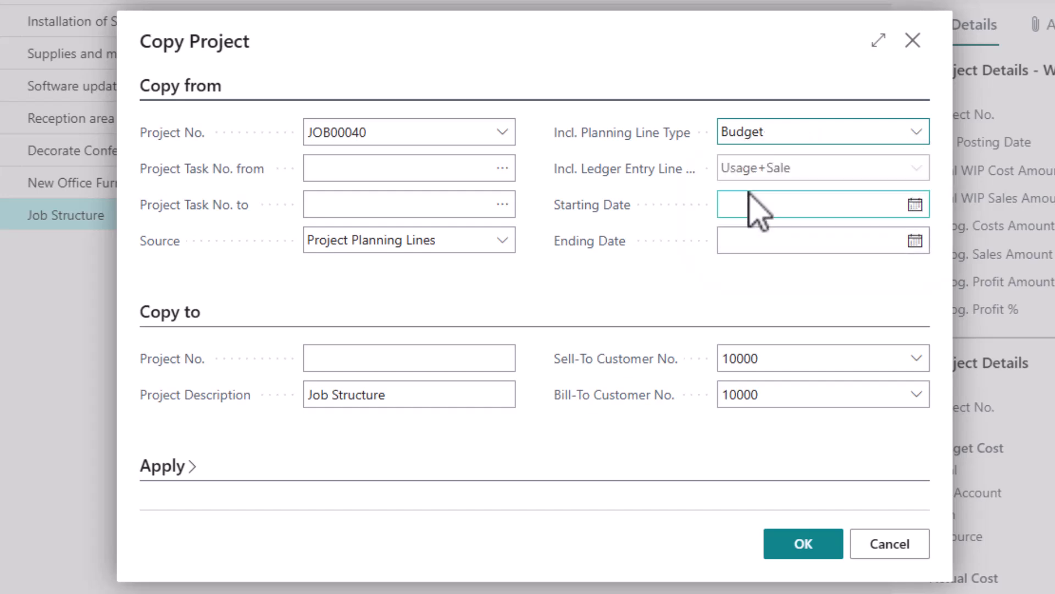
{"action": "left_click", "coordinate": [485, 248]}
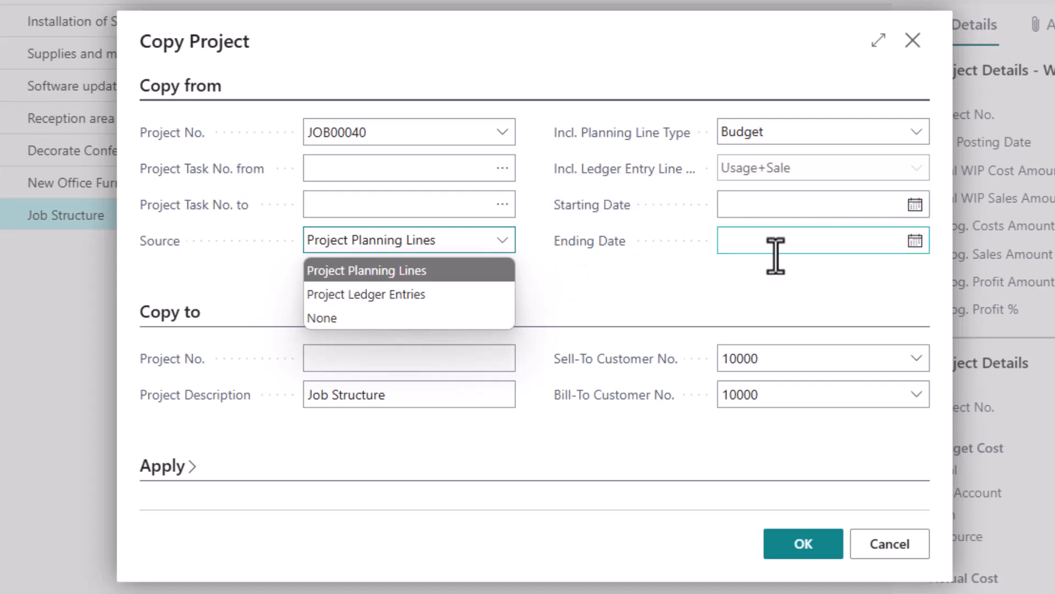
{"action": "left_click", "coordinate": [761, 296]}
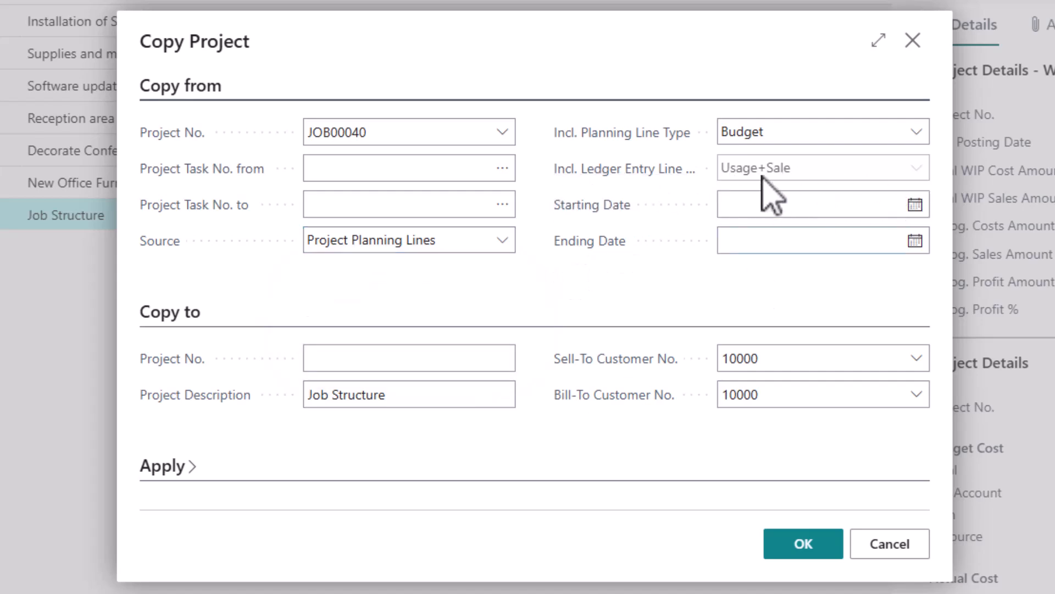
{"action": "left_click", "coordinate": [750, 205]}
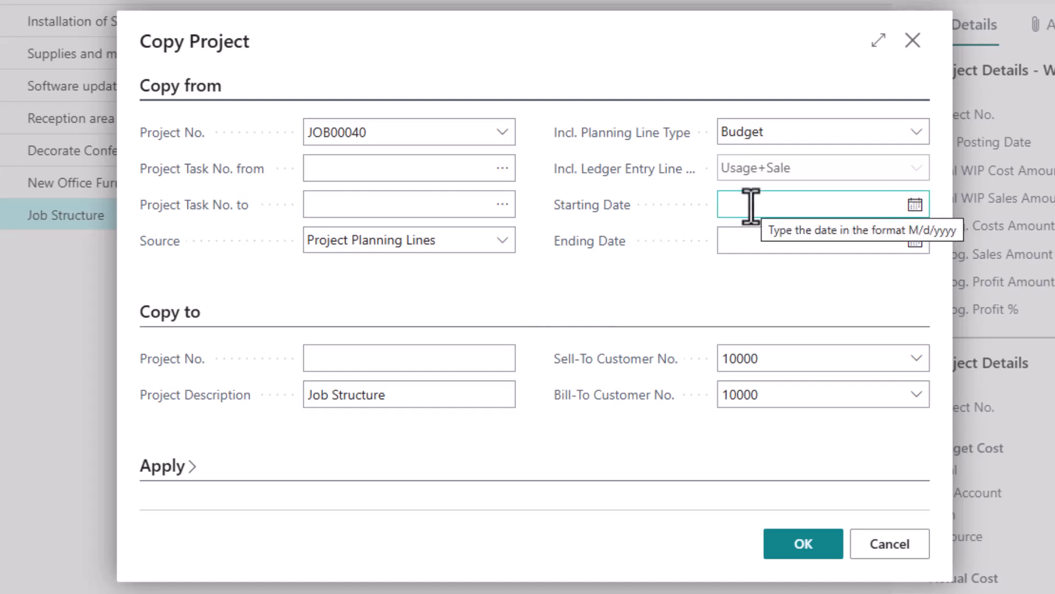
{"action": "left_click", "coordinate": [751, 236]}
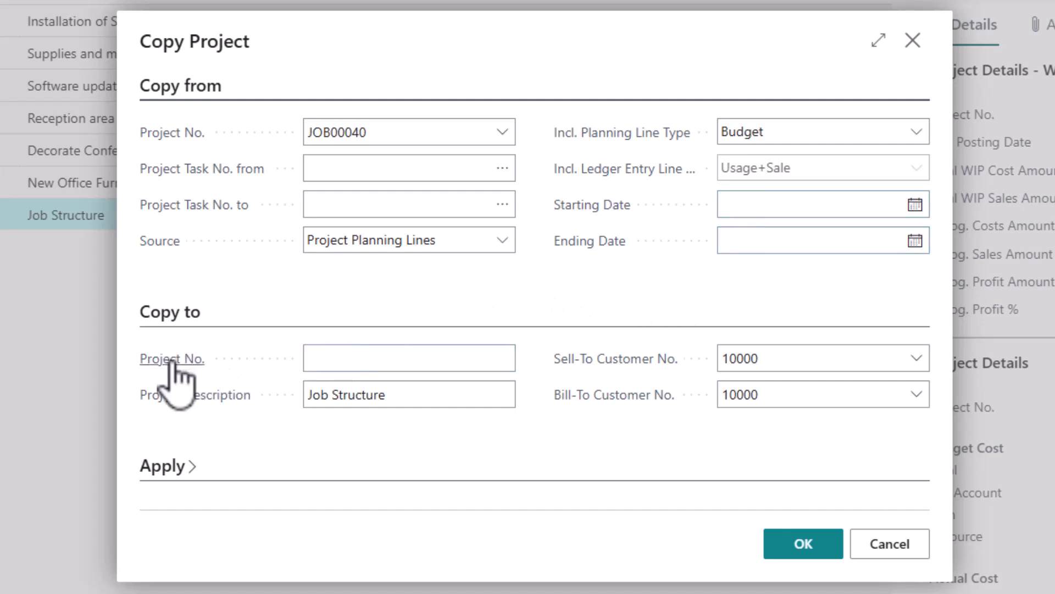
Step: Set the target project number to JOB00090 and its description to "Project Copied from 40"
{"action": "left_click", "coordinate": [353, 360]}
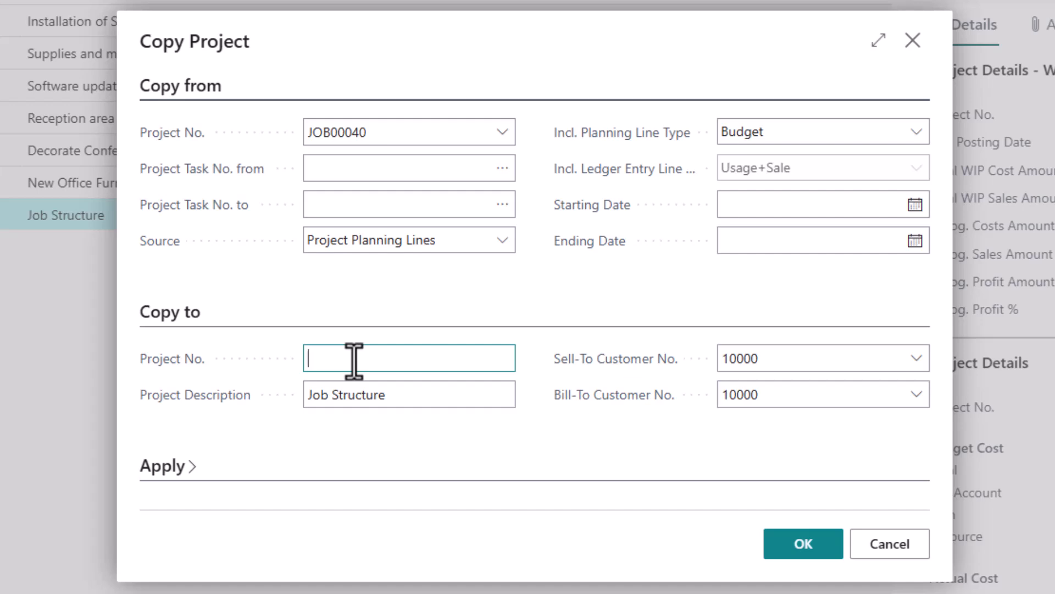
{"action": "type", "text": "JOB000900"}
{"action": "left_click", "coordinate": [366, 391]}
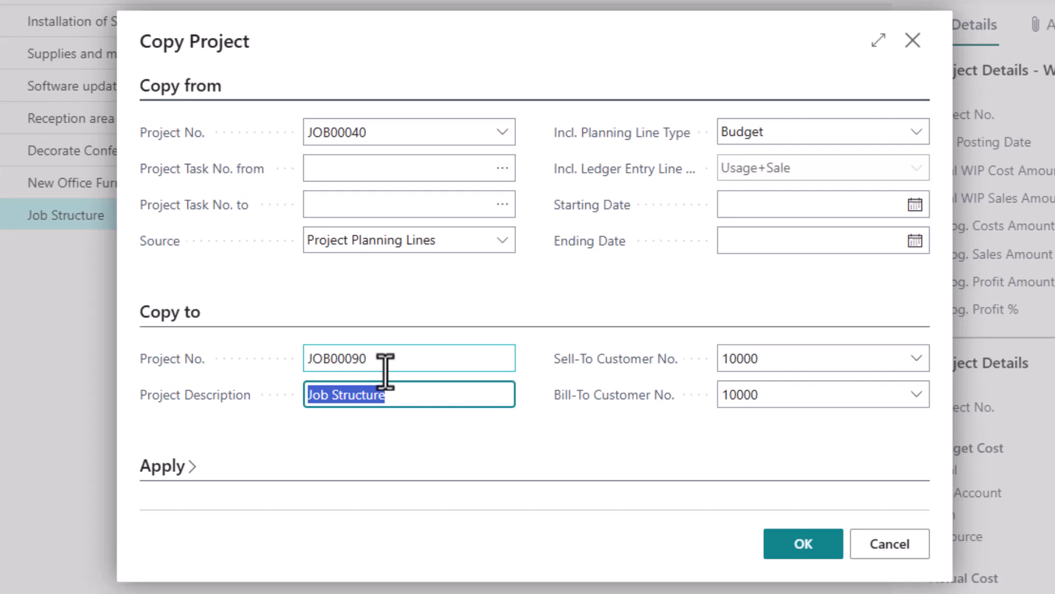
{"action": "type", "text": "Proj"}
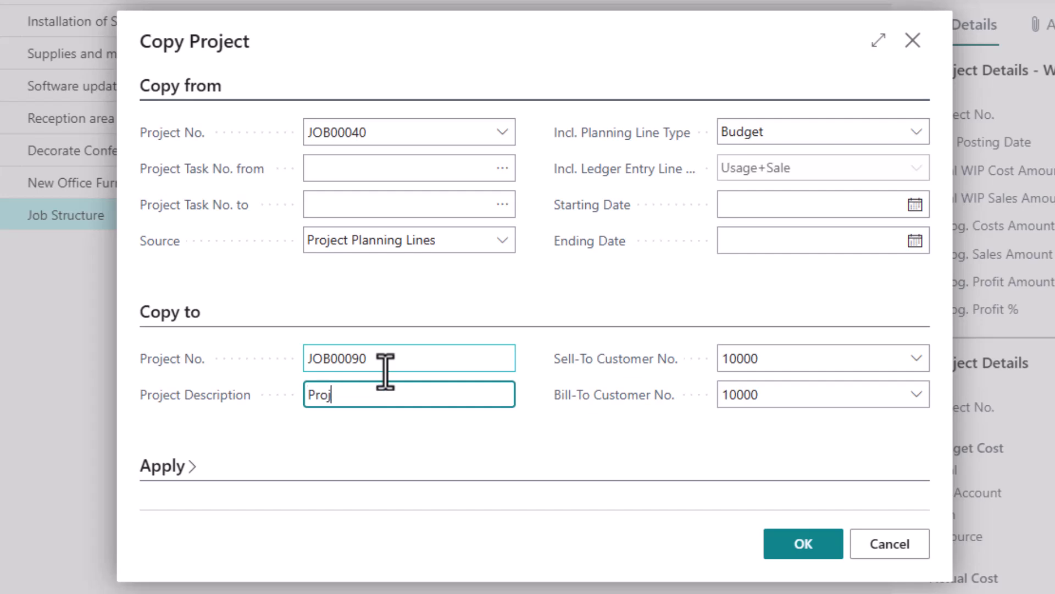
{"action": "type", "text": "ect Copied from 40"}
{"action": "key", "text": "Tab"}
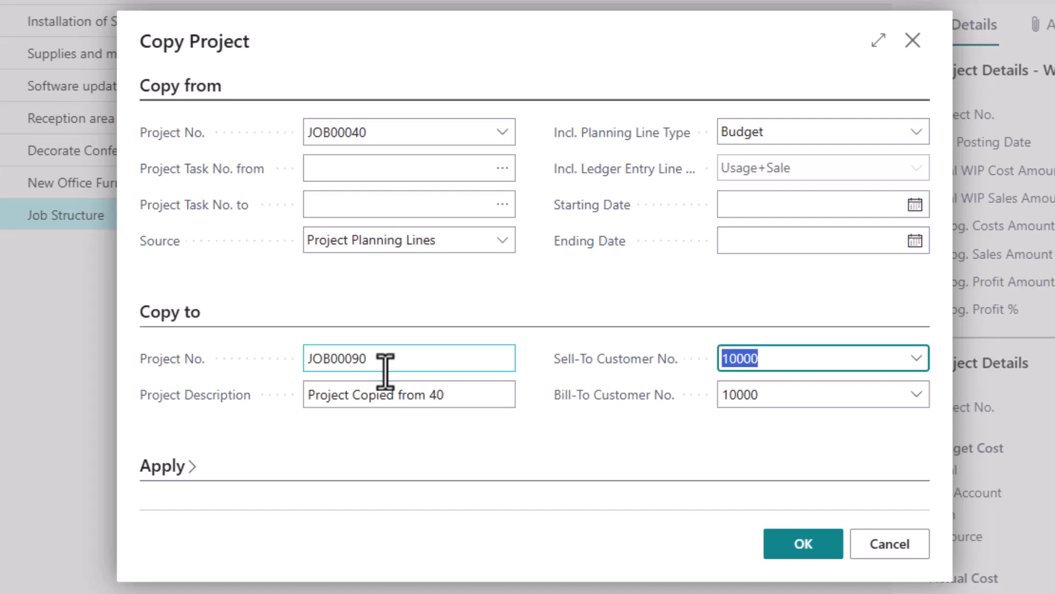
Step: Assign Trey Research's customer number as both the sell-to and bill-to customer of the target project
{"action": "type", "text": "20000"}
{"action": "key", "text": "Tab"}
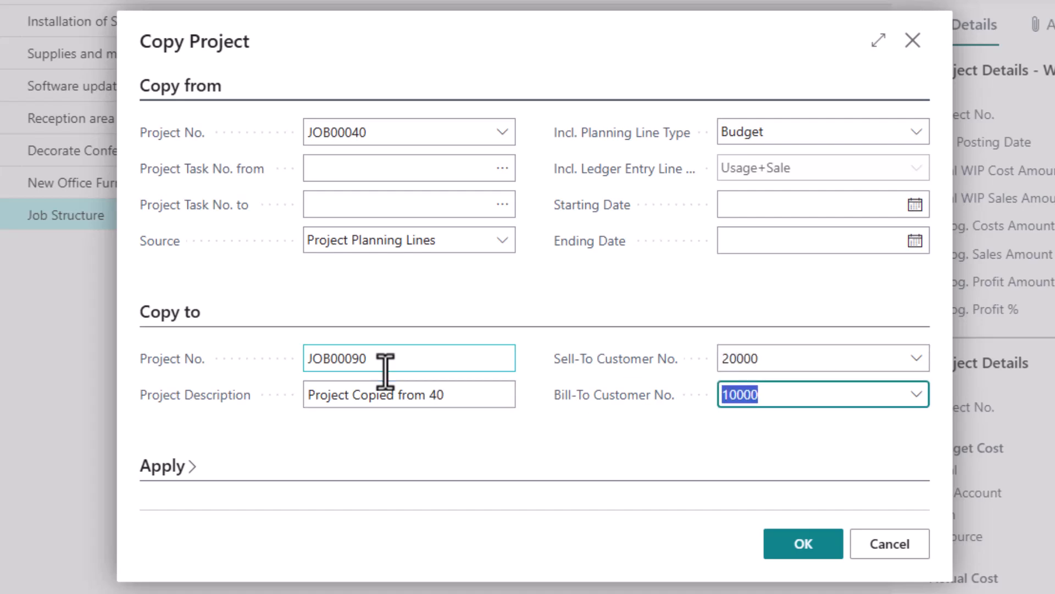
{"action": "type", "text": "20000"}
{"action": "key", "text": "Tab"}
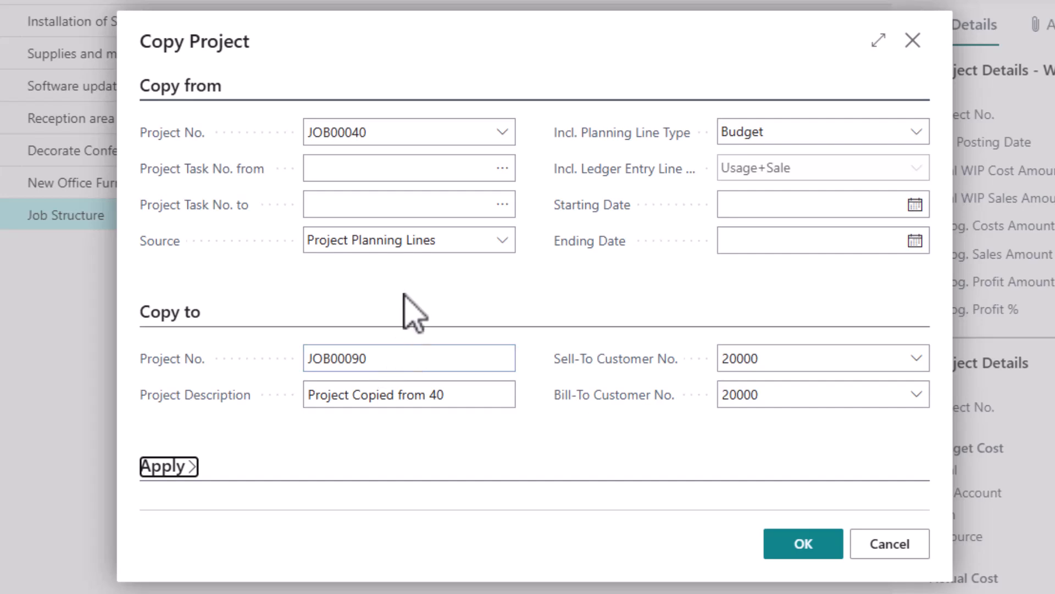
Step: Turn on Copy Quantity for the project copy and run the copy
{"action": "left_click", "coordinate": [168, 467]}
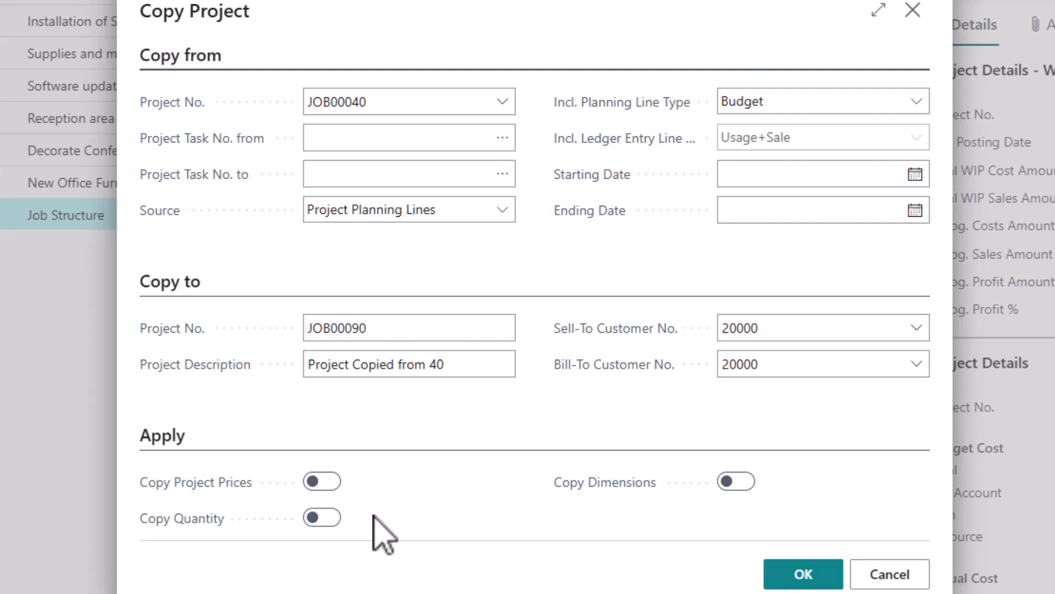
{"action": "left_click", "coordinate": [322, 518]}
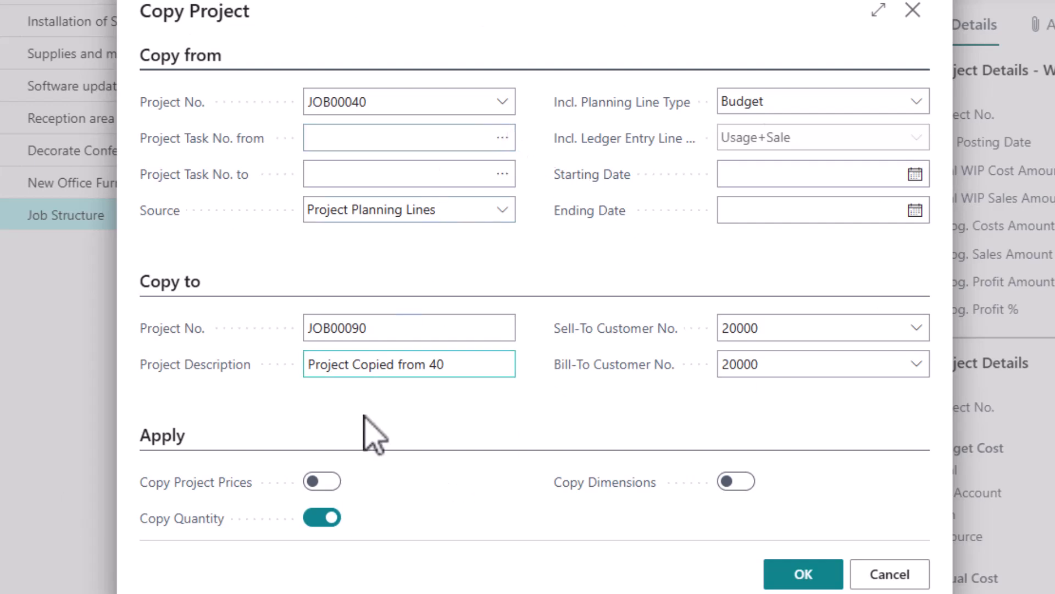
{"action": "left_click", "coordinate": [336, 333]}
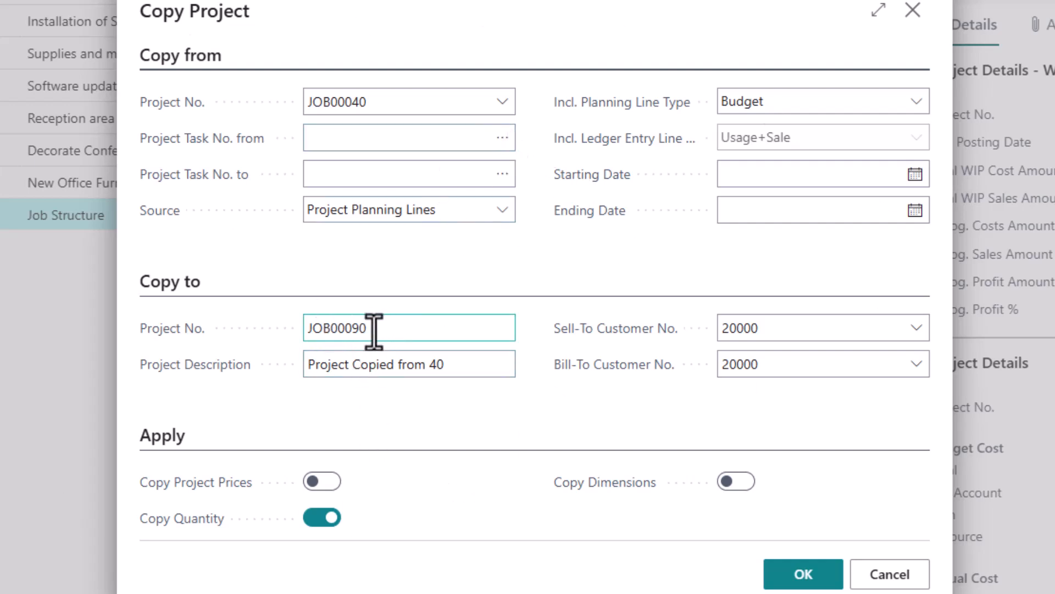
{"action": "left_click", "coordinate": [801, 575]}
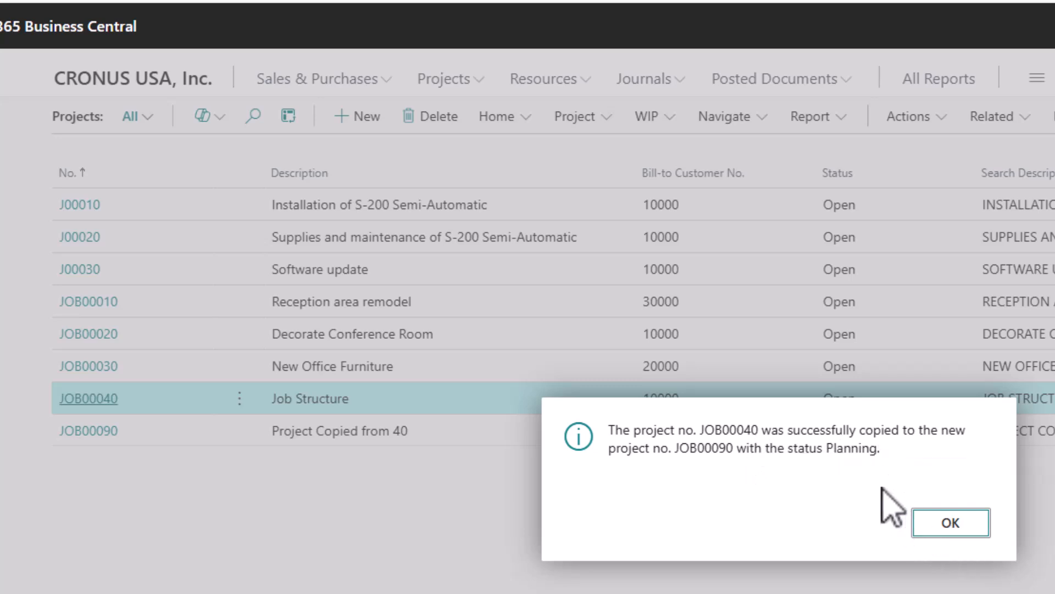
{"action": "left_click", "coordinate": [951, 526]}
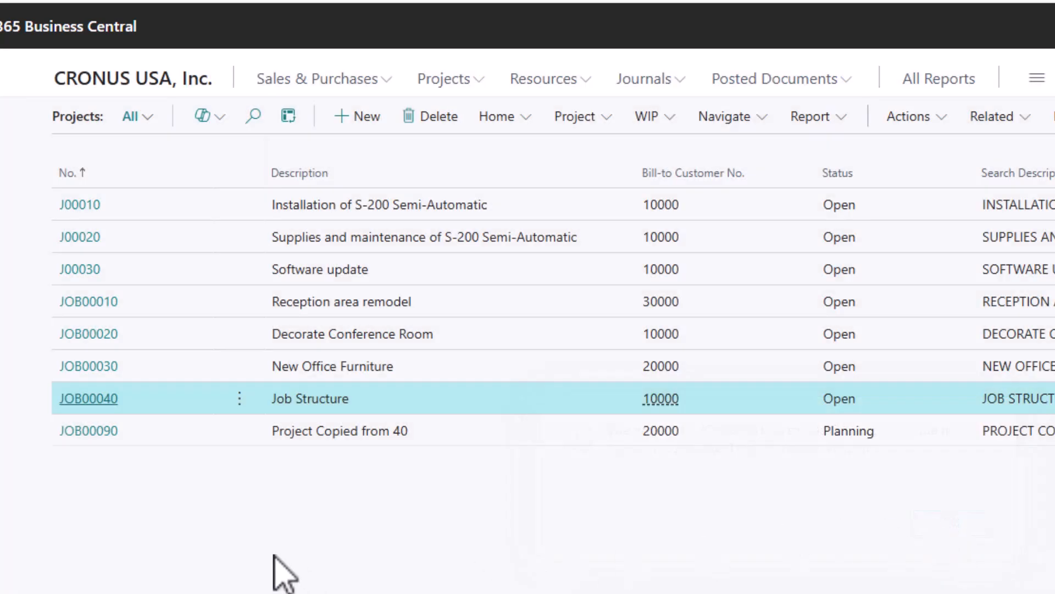
Step: Examine the copied project's tasks and the budget planning lines of Task 1 (Group 1), and return to the projects list
{"action": "left_click", "coordinate": [103, 440]}
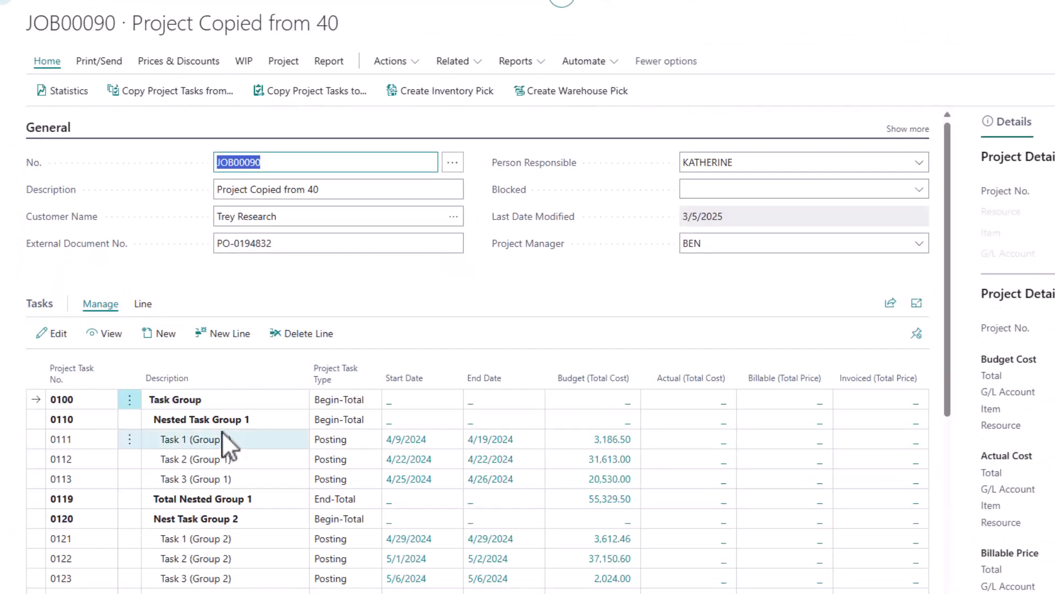
{"action": "scroll", "coordinate": [233, 469], "scroll_direction": "down", "scroll_amount": 3}
{"action": "scroll", "coordinate": [241, 462], "scroll_direction": "up", "scroll_amount": 2}
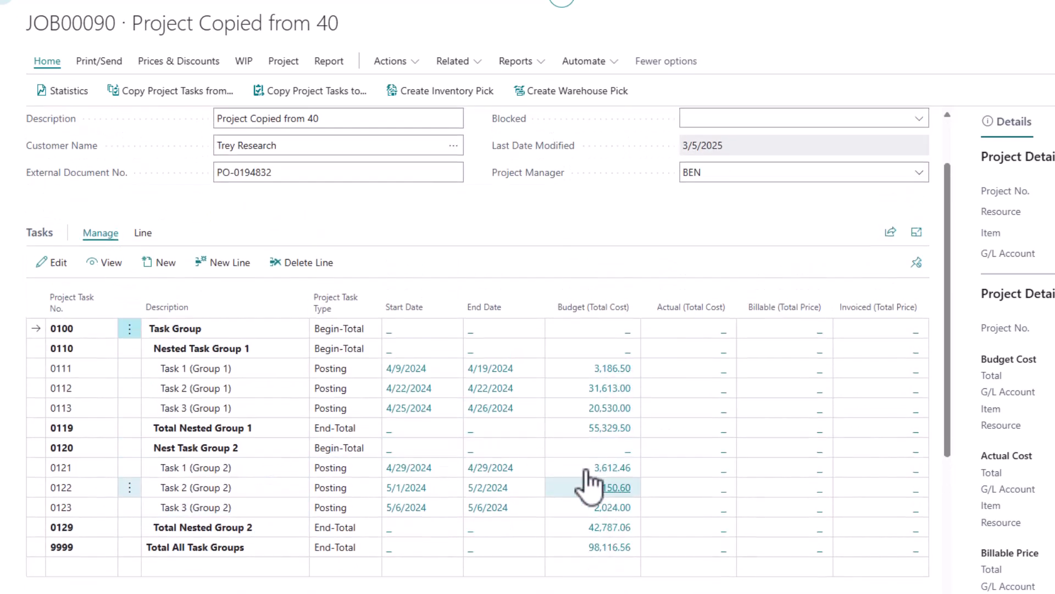
{"action": "left_click", "coordinate": [607, 372]}
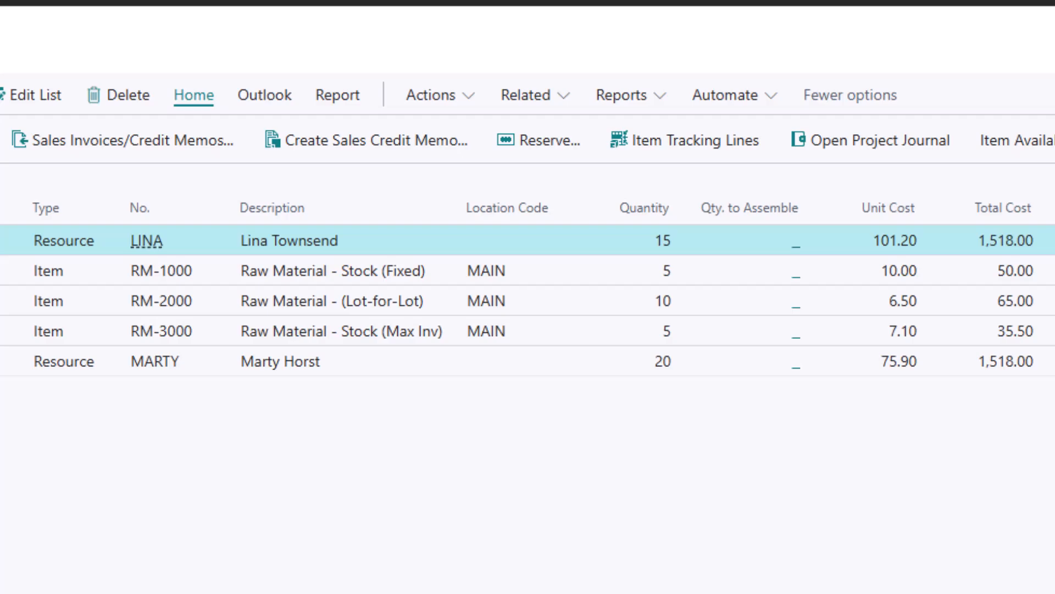
{"action": "left_click", "coordinate": [51, 103]}
{"action": "left_click", "coordinate": [50, 103]}
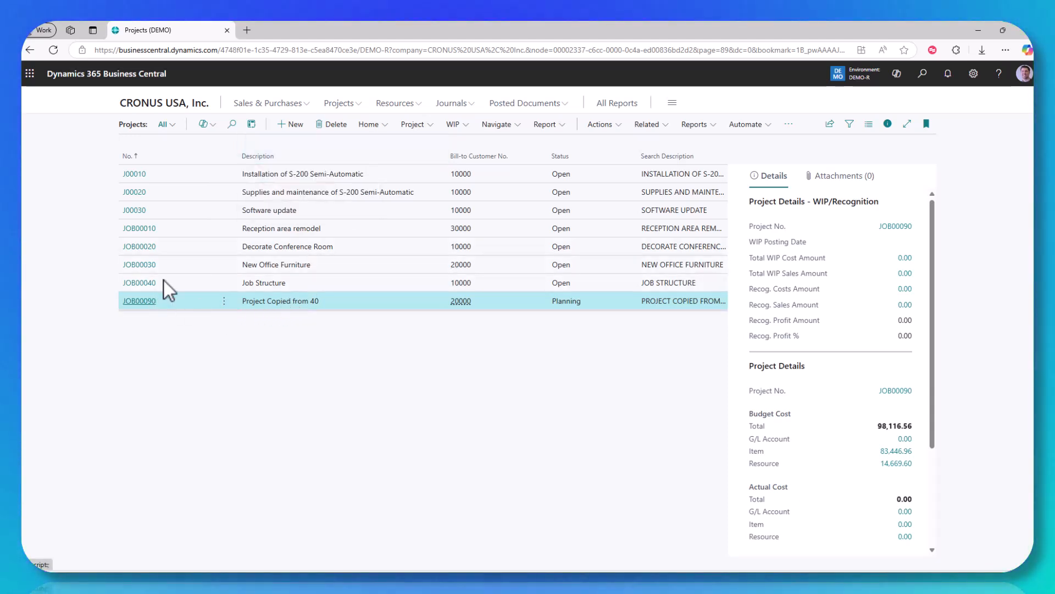
Step: Create a project with the description "New Project" and School of Fine Art as the customer
{"action": "left_click", "coordinate": [290, 127]}
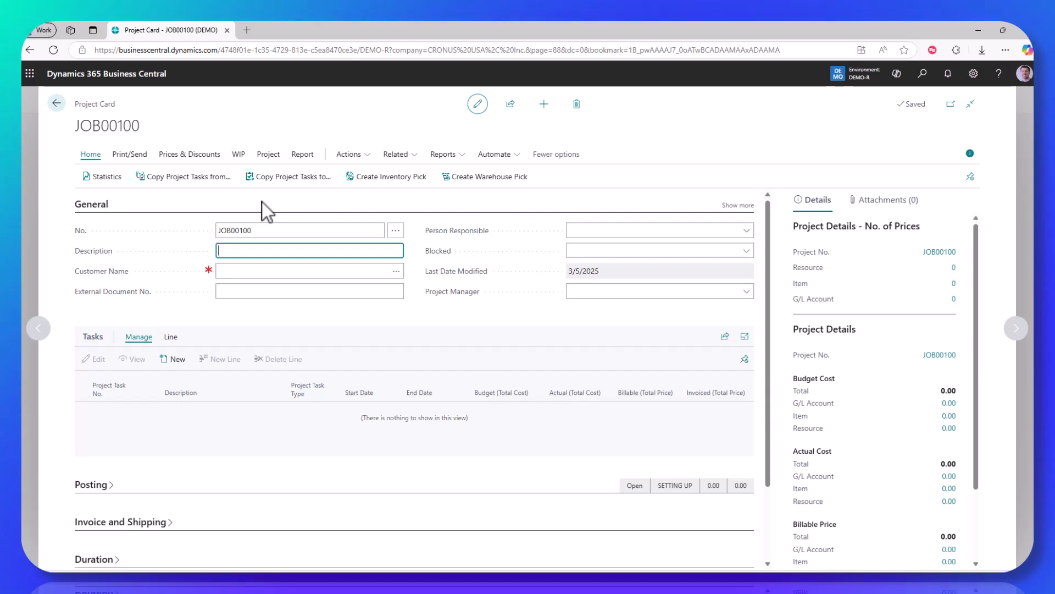
{"action": "type", "text": "New"}
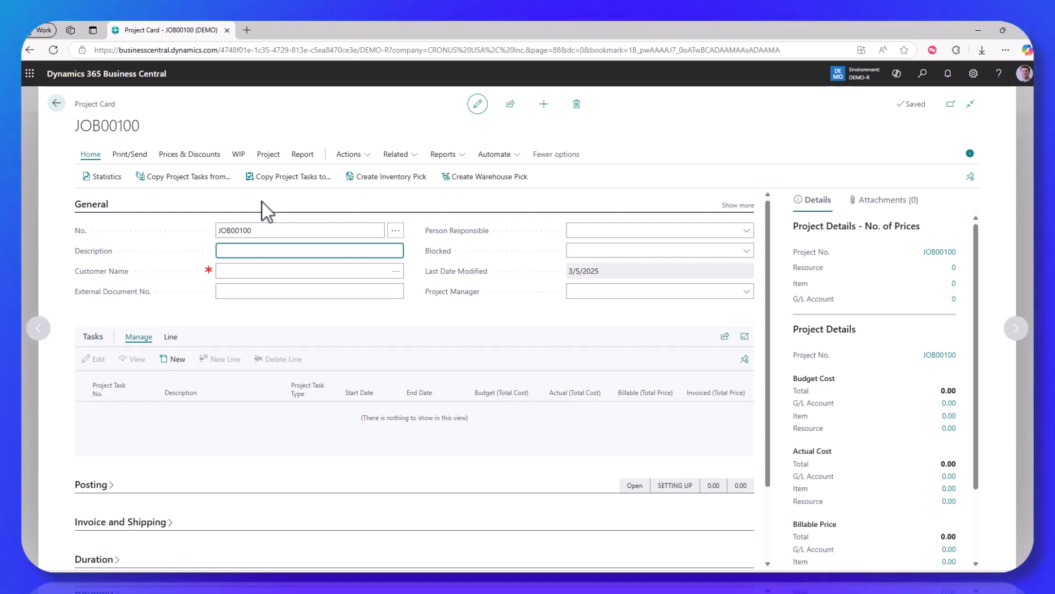
{"action": "type", "text": " Project"}
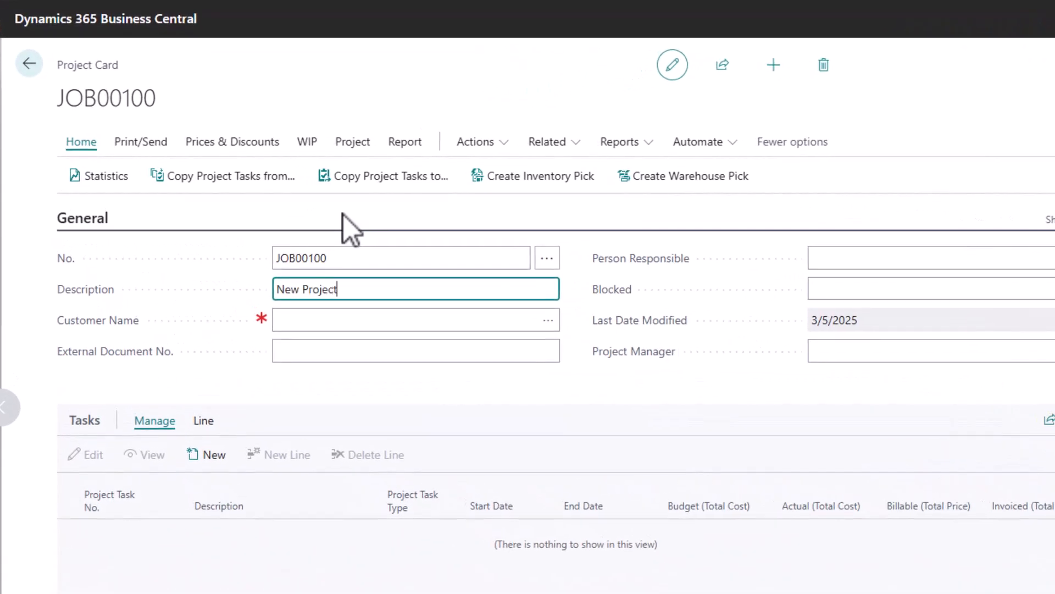
{"action": "key", "text": "Tab"}
{"action": "type", "text": "50000"}
{"action": "key", "text": "Tab"}
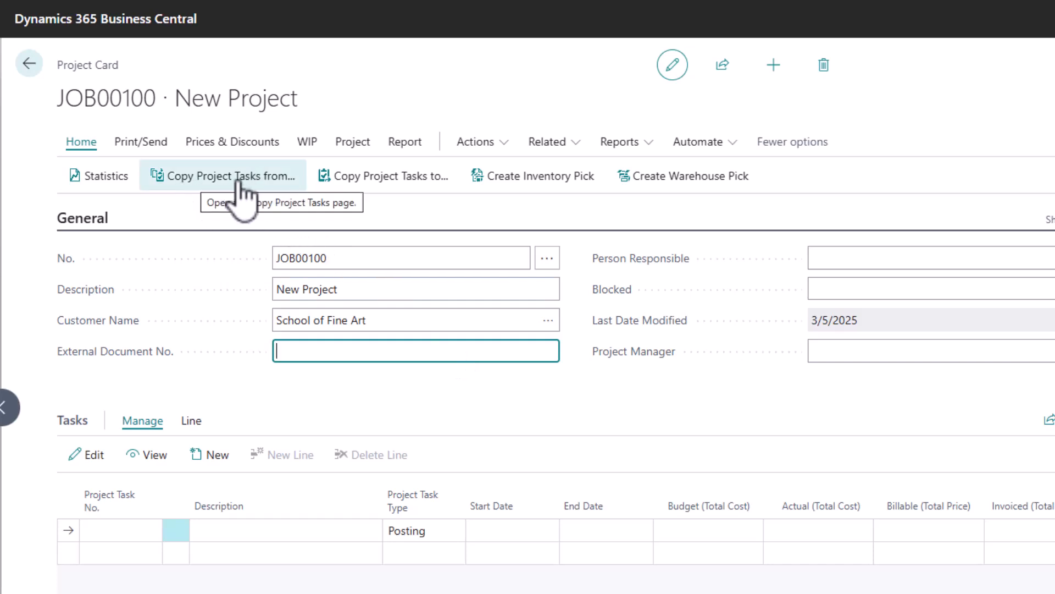
Step: Set up a task copy into New Project from project JOB00040, including only Budget planning lines
{"action": "left_click", "coordinate": [222, 181]}
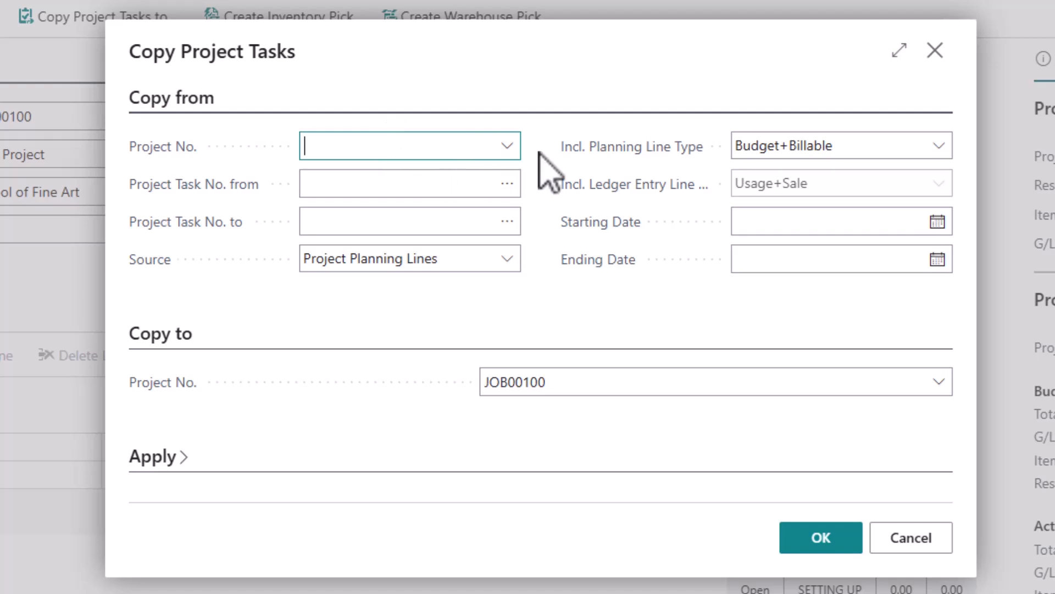
{"action": "left_click", "coordinate": [511, 148]}
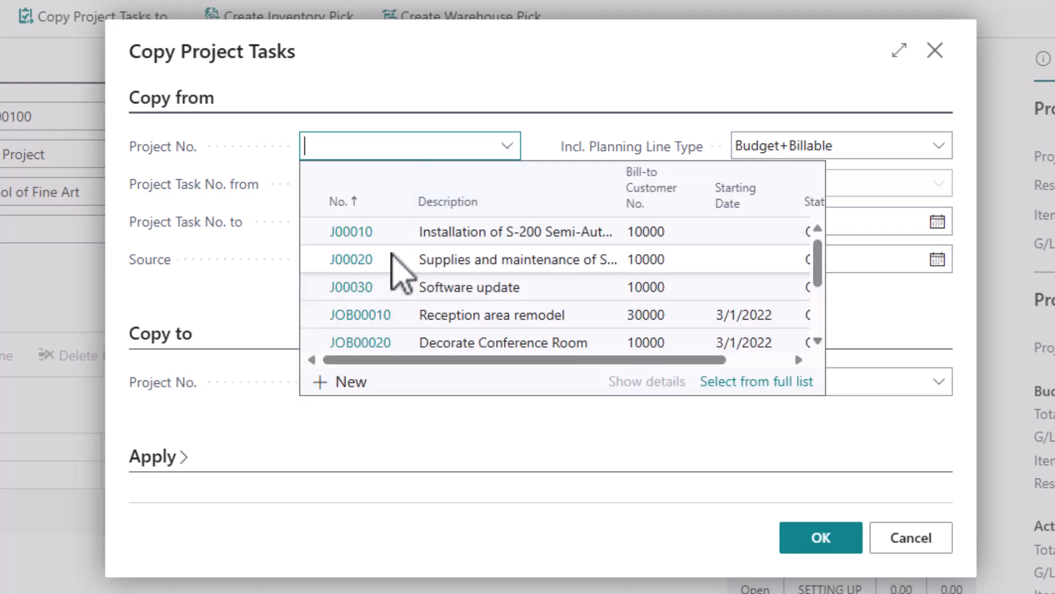
{"action": "scroll", "coordinate": [396, 297], "scroll_direction": "down", "scroll_amount": 3}
{"action": "left_click", "coordinate": [352, 278]}
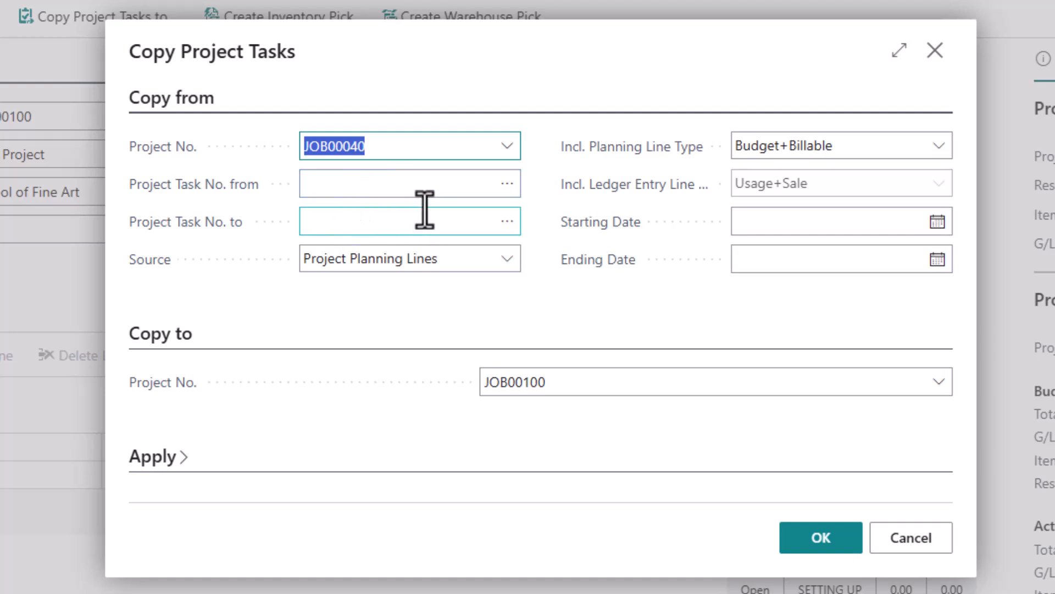
{"action": "left_click", "coordinate": [769, 155]}
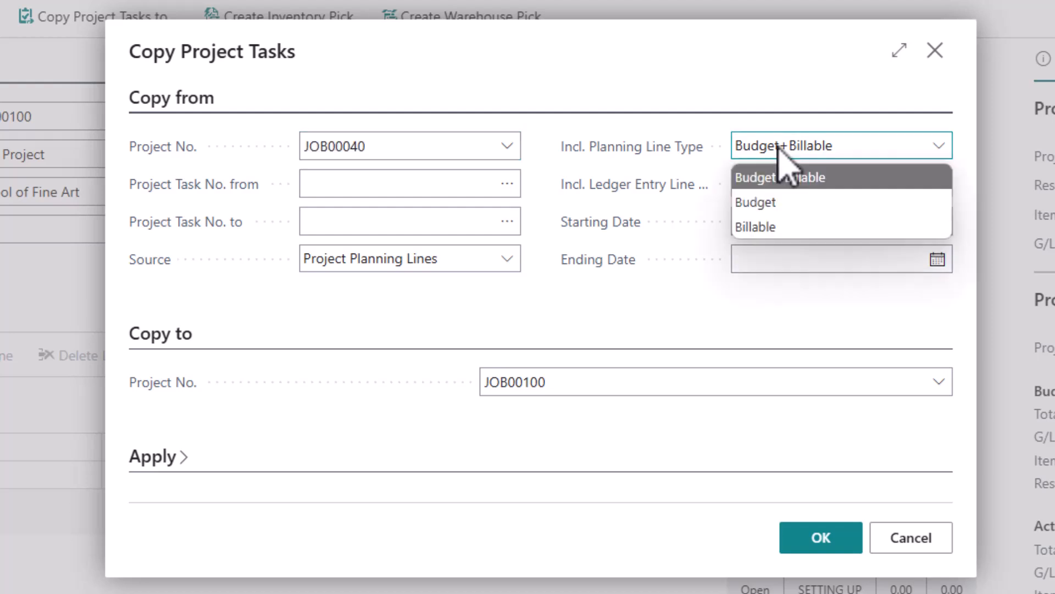
{"action": "left_click", "coordinate": [769, 199]}
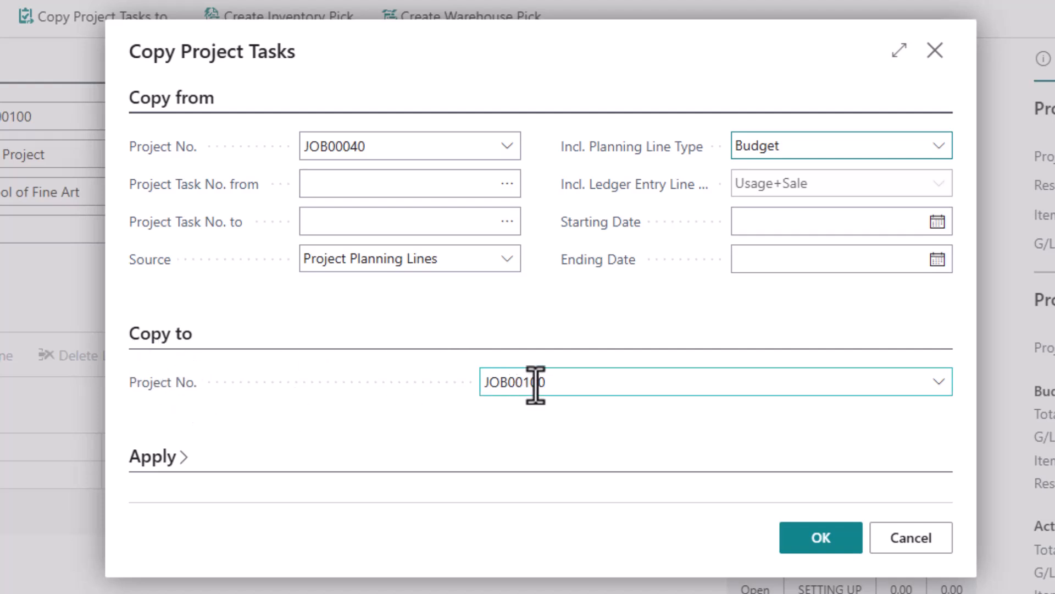
Step: Turn on Copy Quantity for the task copy and run it
{"action": "left_click", "coordinate": [158, 467]}
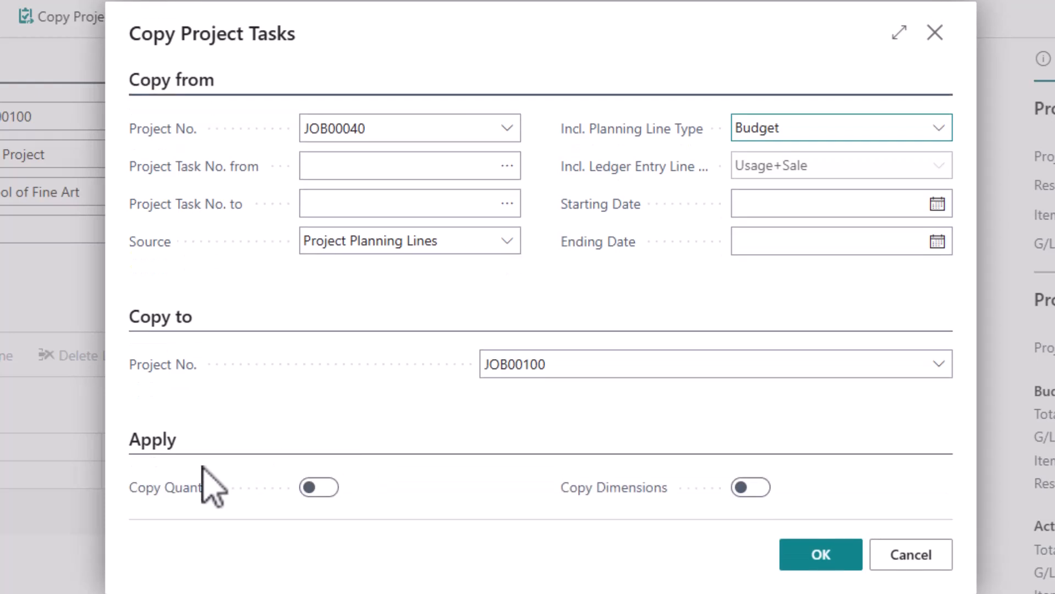
{"action": "left_click", "coordinate": [317, 488]}
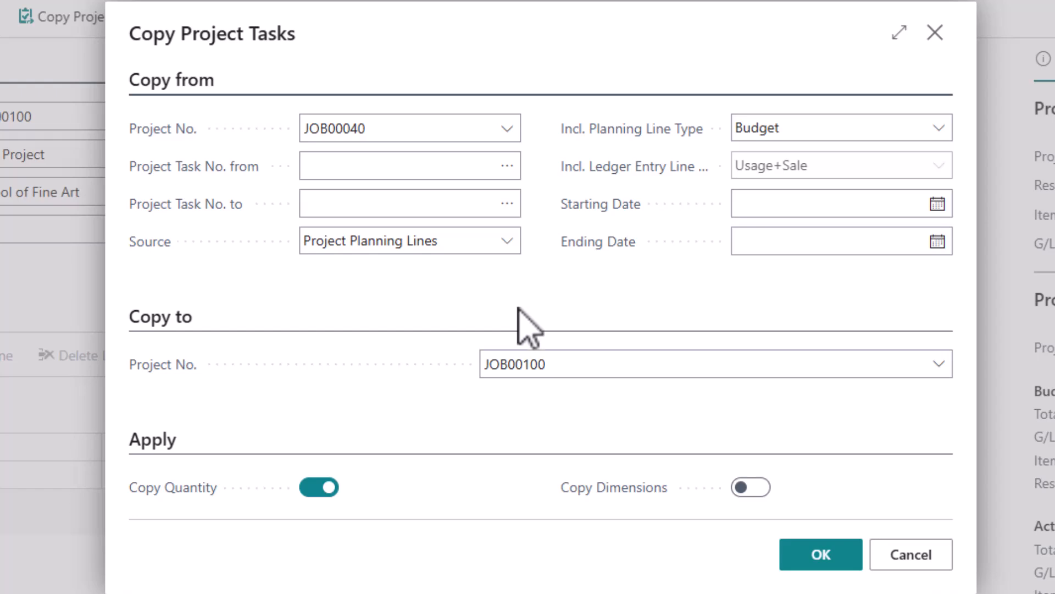
{"action": "left_click", "coordinate": [812, 560]}
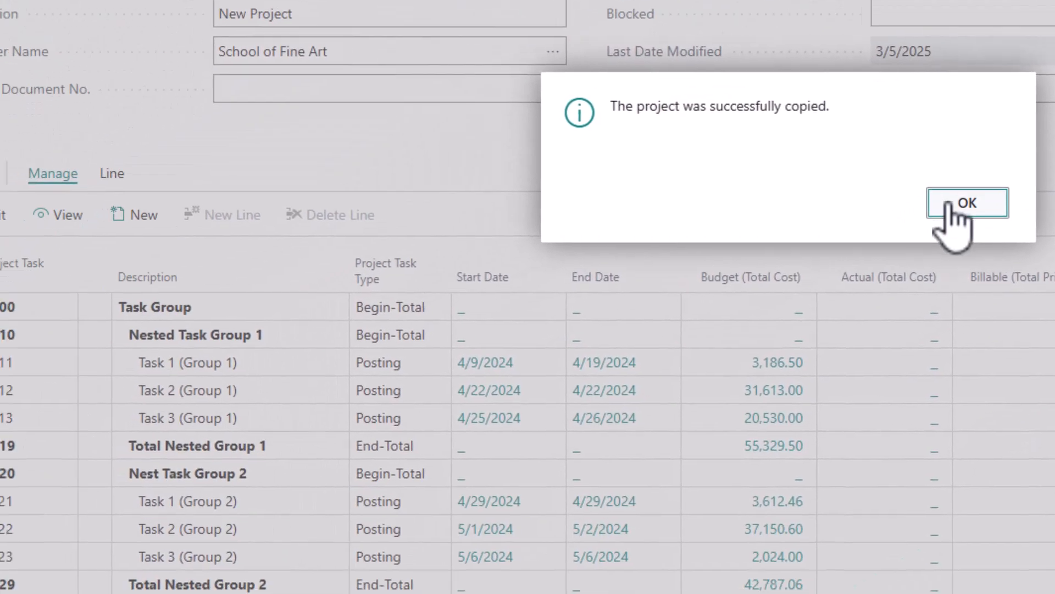
{"action": "left_click", "coordinate": [718, 341]}
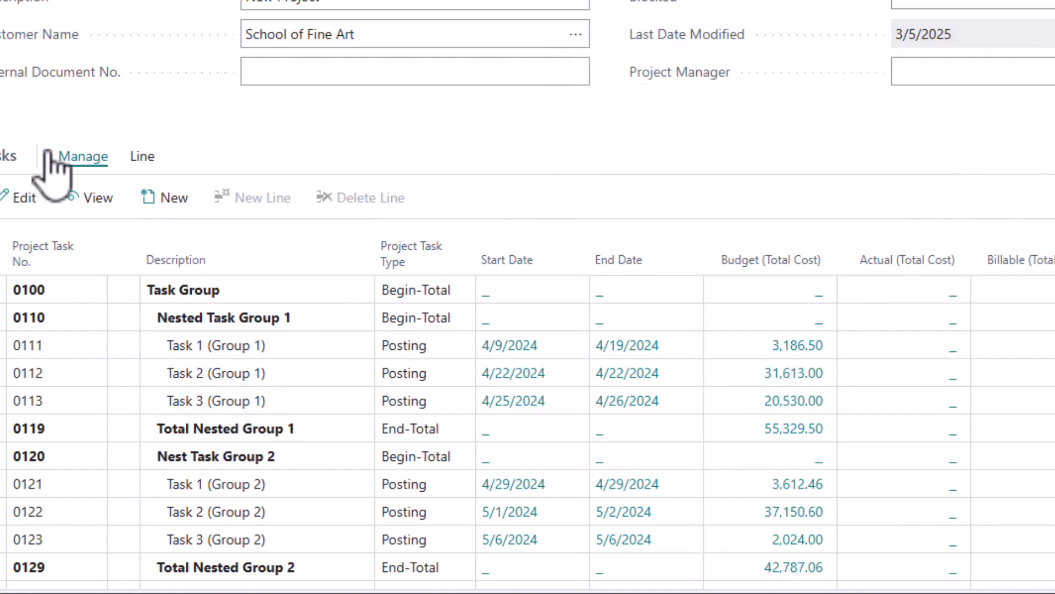
Step: Switch to the preceding project, Project Copied from 40, and clear its External Document No
{"action": "left_click", "coordinate": [0, 156]}
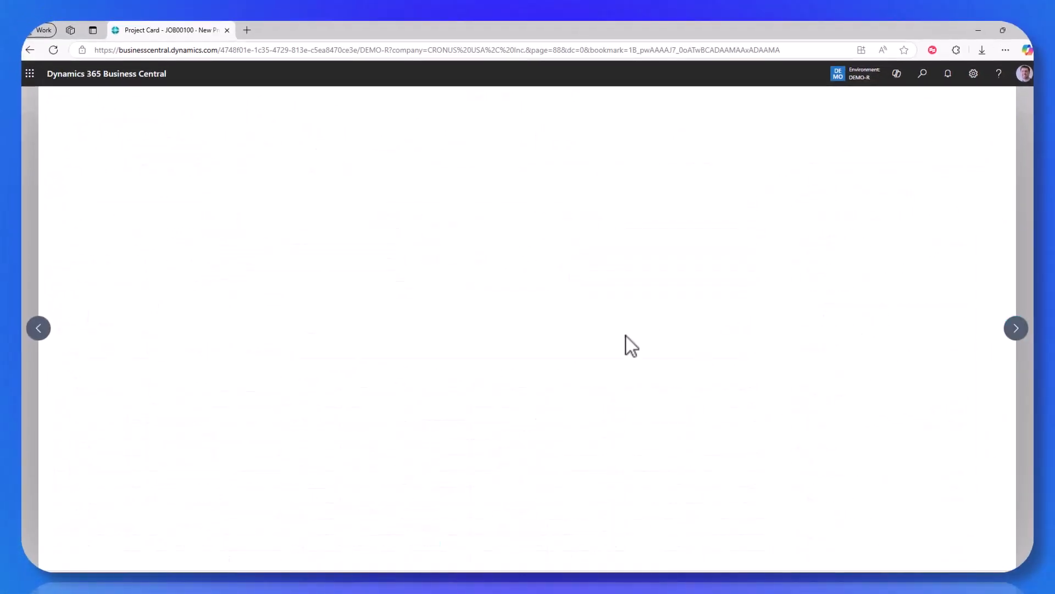
{"action": "left_click", "coordinate": [38, 330]}
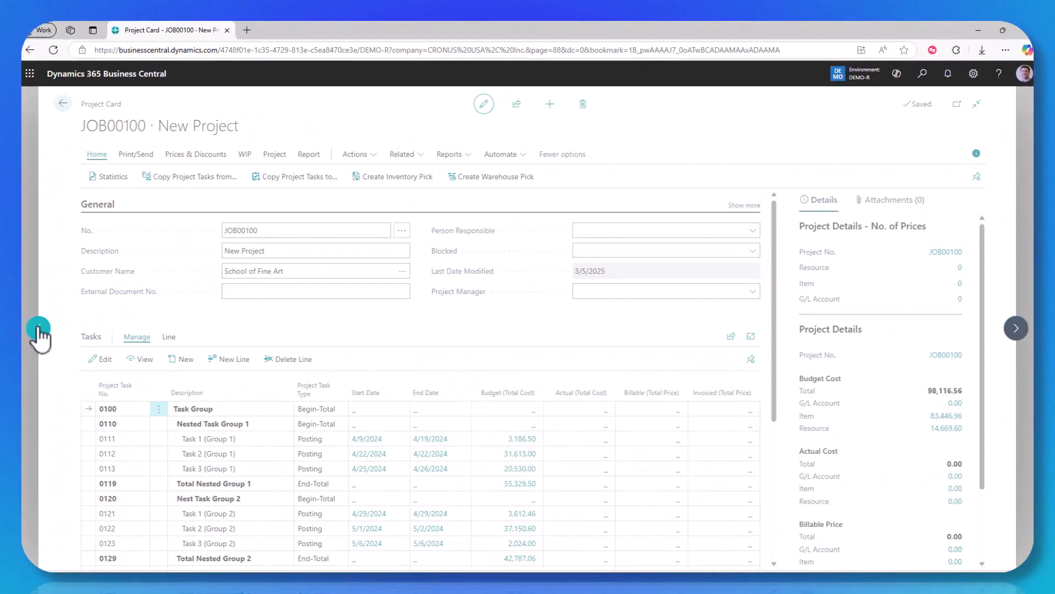
{"action": "left_click", "coordinate": [235, 291]}
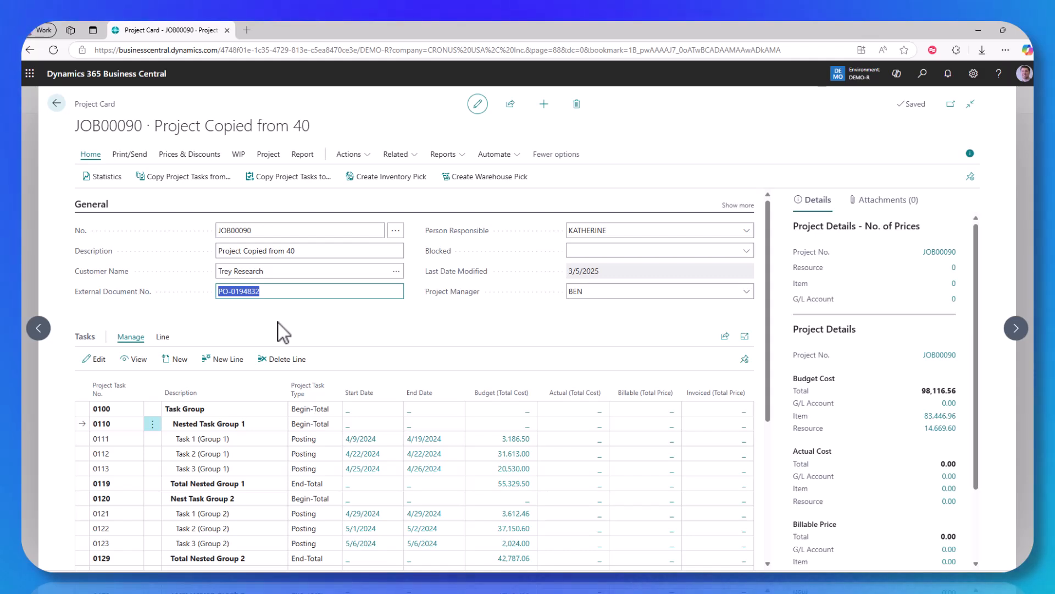
{"action": "key", "text": "BackSpace"}
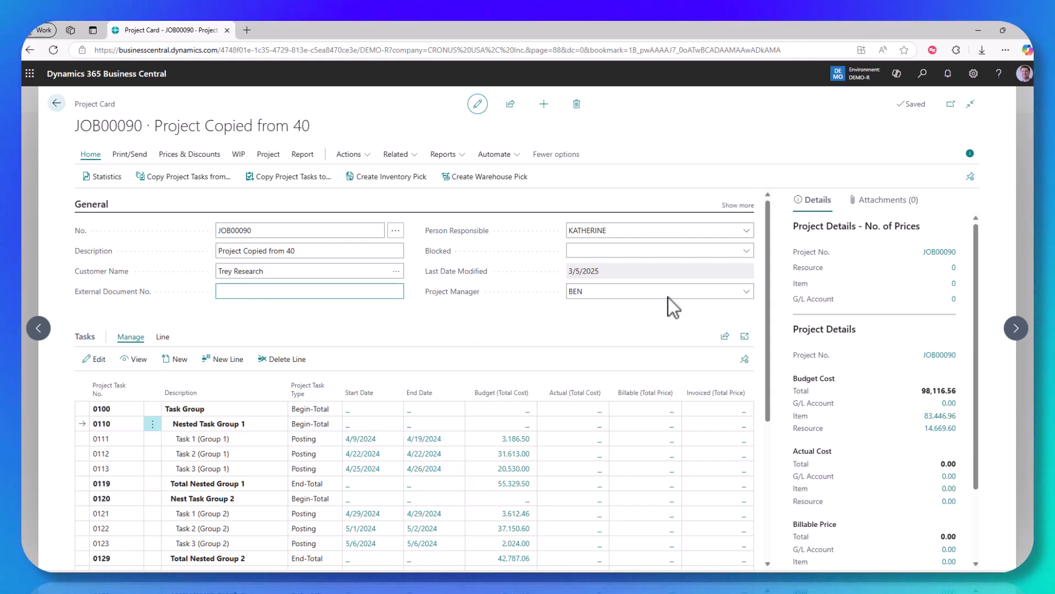
Step: Go back to New Project's card, then leave it and return to the CRONUS USA home page
{"action": "left_click", "coordinate": [1016, 330]}
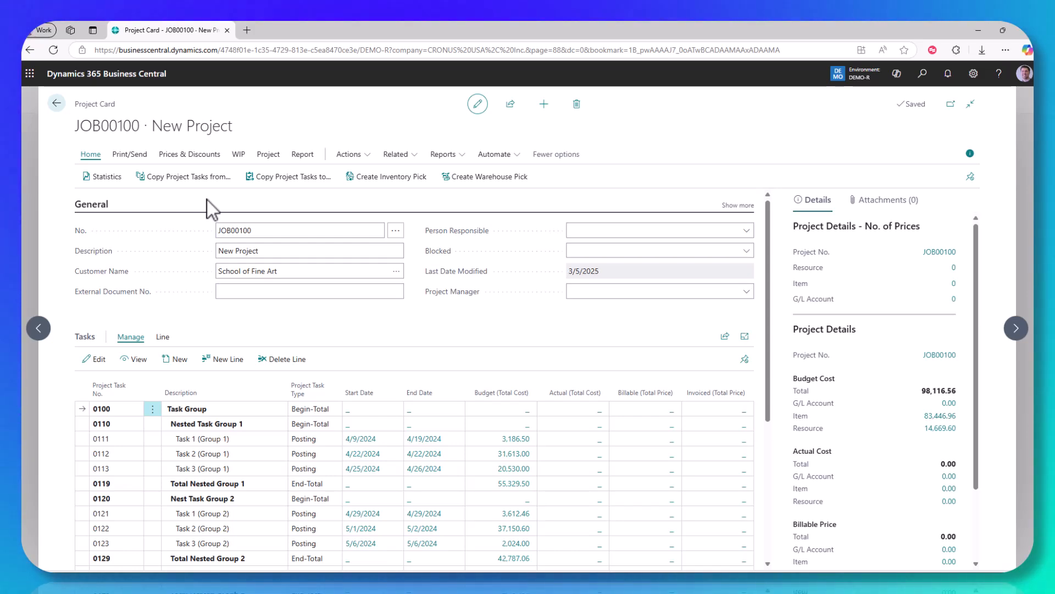
{"action": "left_click", "coordinate": [56, 103]}
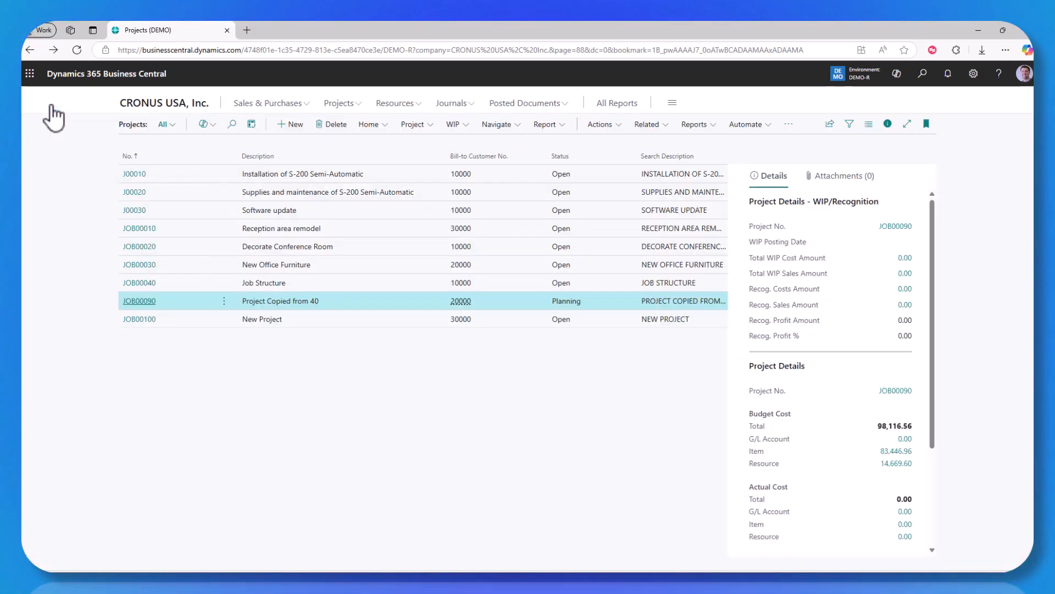
{"action": "left_click", "coordinate": [144, 105]}
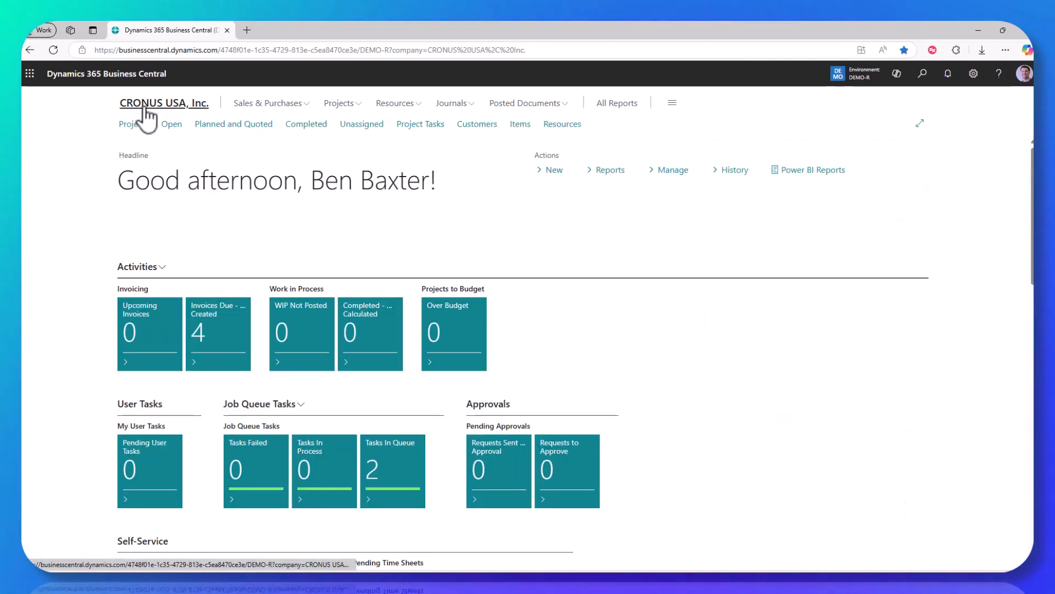